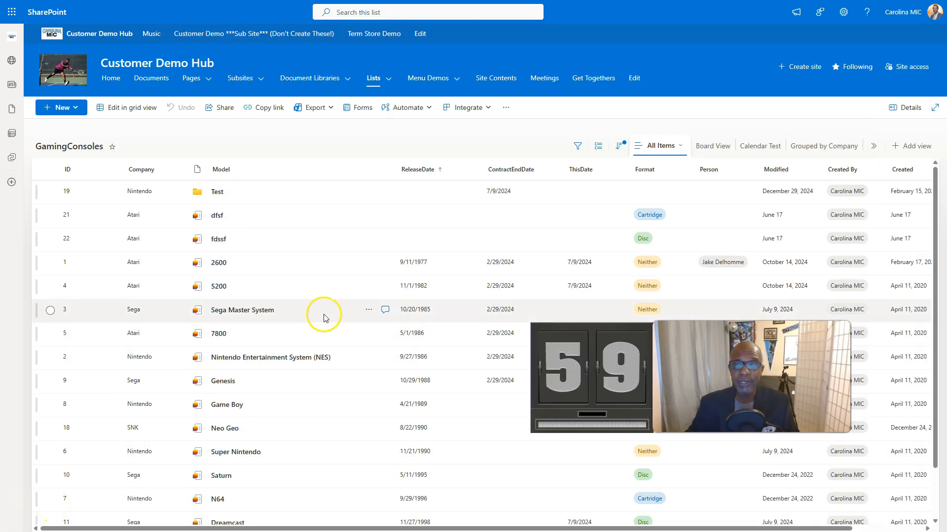
# Step: Save the current All Items view as a new non-public view named "All Items - Copy"
pyautogui.click(671, 148)
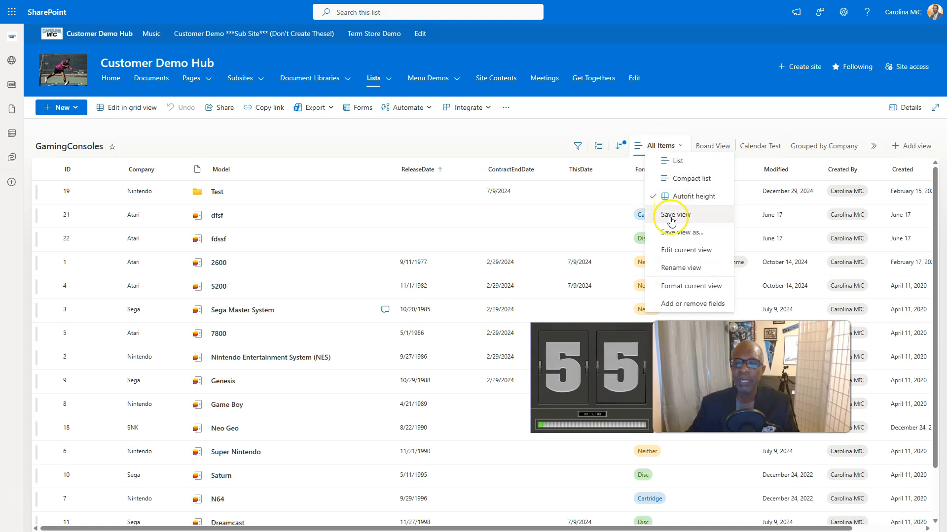
pyautogui.click(668, 235)
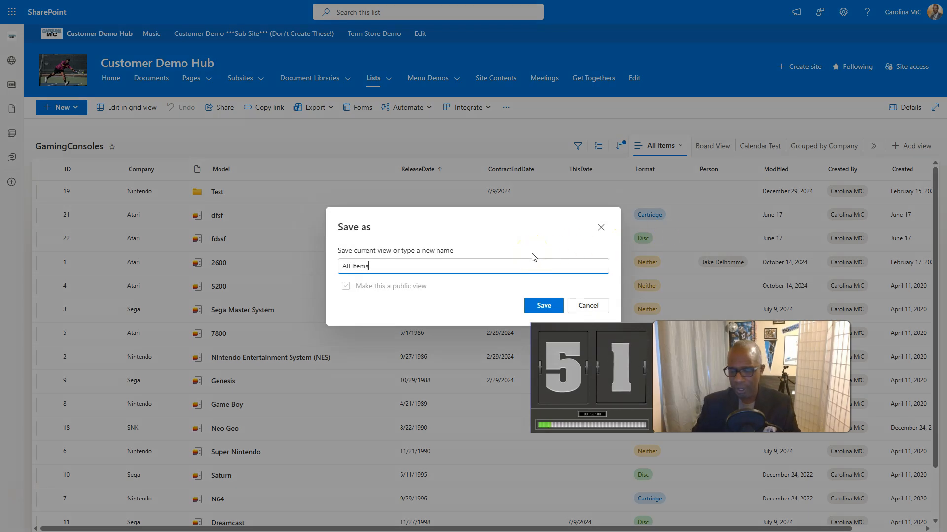
pyautogui.write('- Copy')
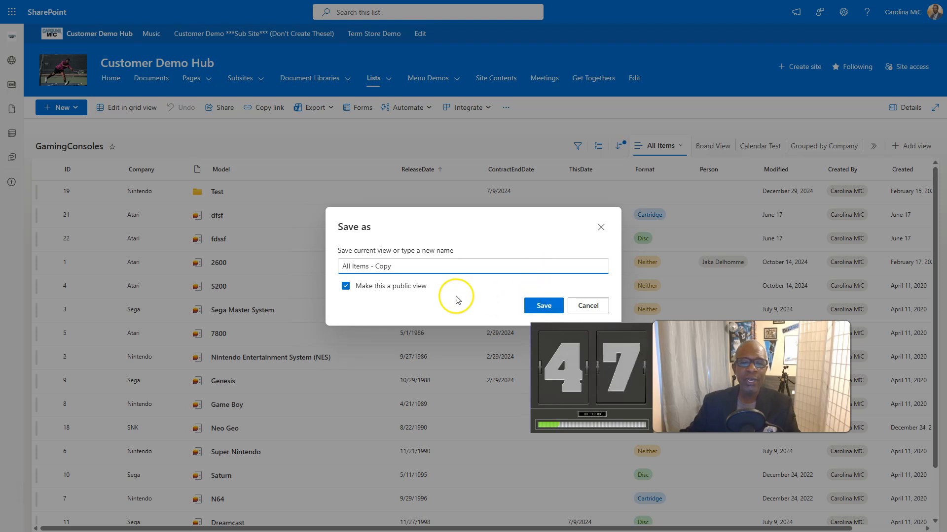
pyautogui.click(346, 286)
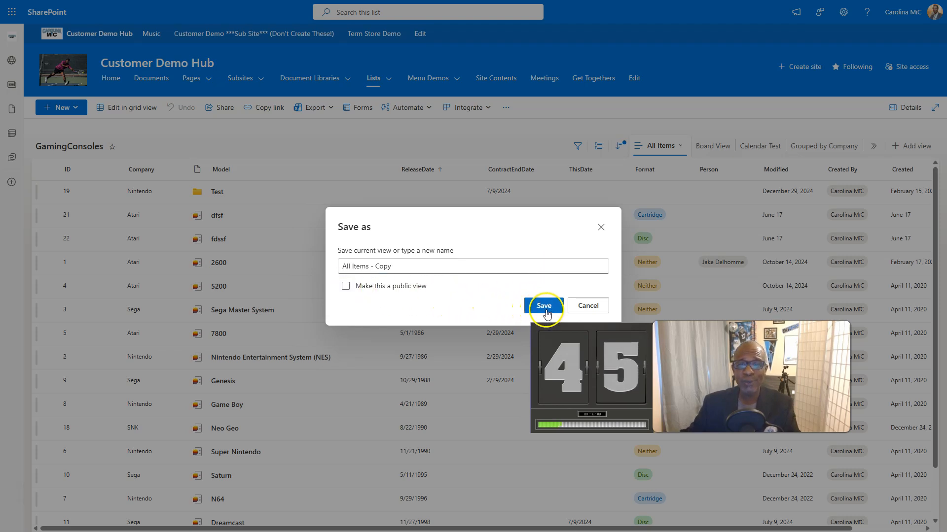
pyautogui.click(546, 305)
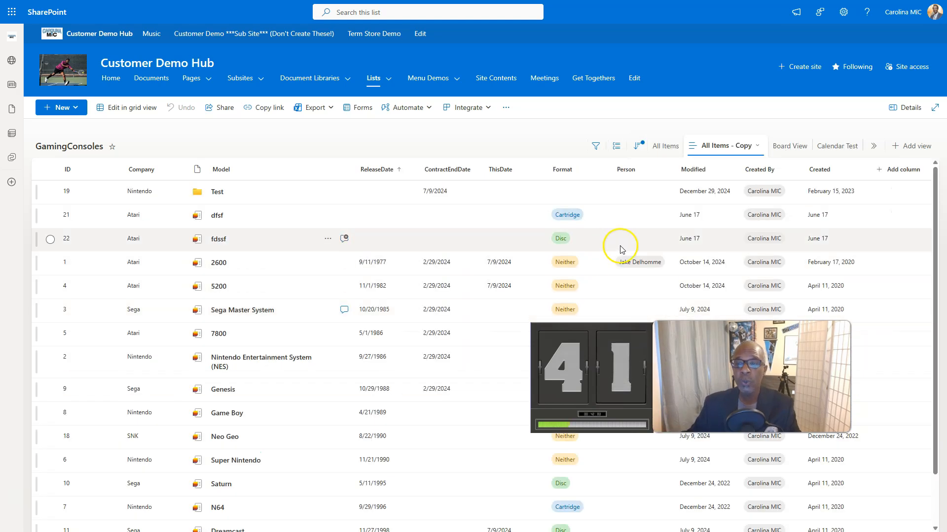
# Step: Move the Created By column ahead of the Modified column and save the All Items - Copy view
pyautogui.moveTo(758, 175); pyautogui.dragTo(691, 170)
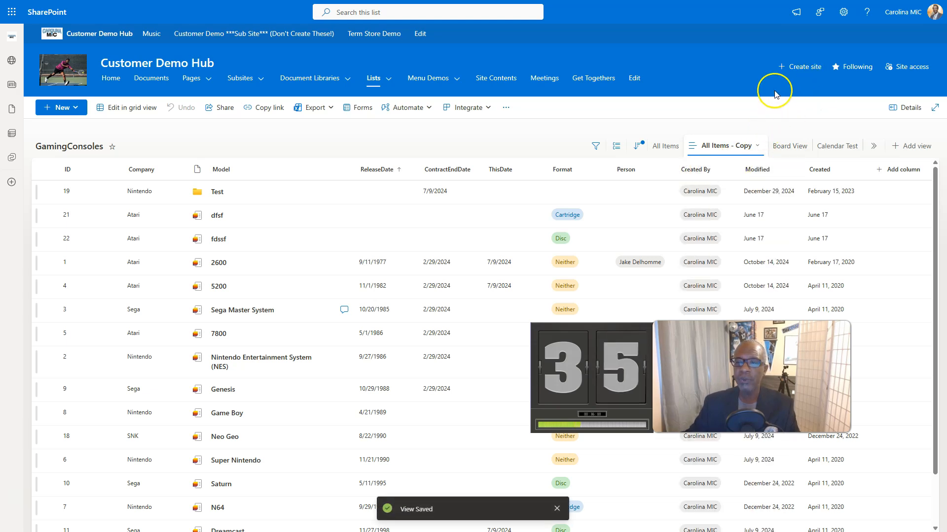
pyautogui.click(737, 146)
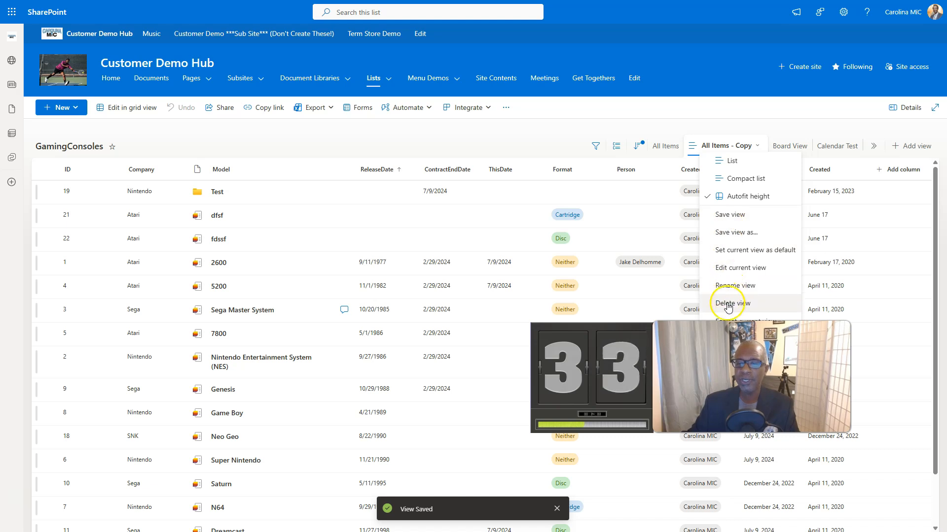
pyautogui.click(728, 215)
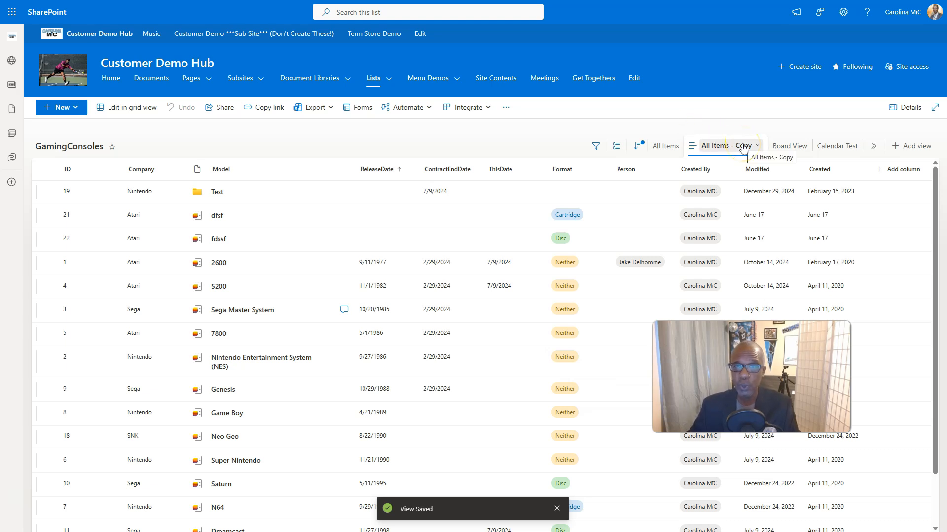
pyautogui.click(753, 146)
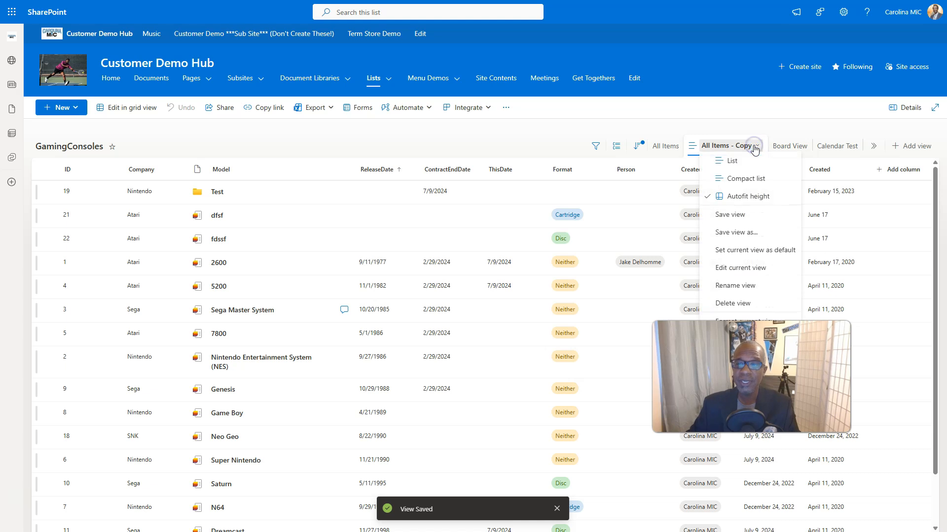
pyautogui.click(721, 109)
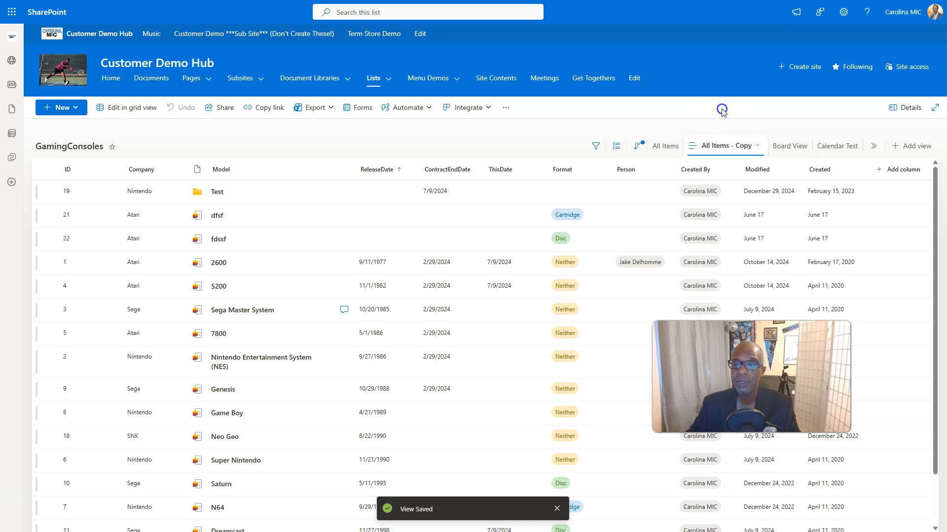
pyautogui.click(739, 146)
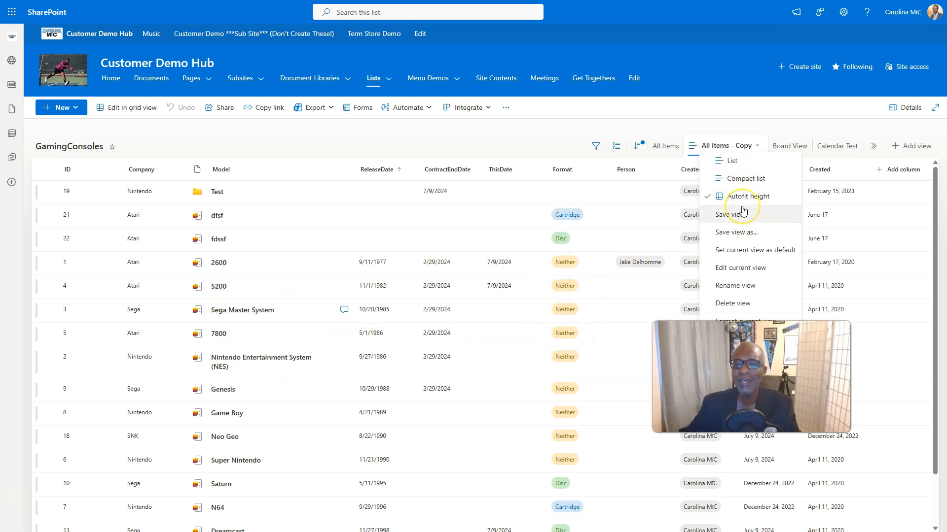
pyautogui.click(727, 116)
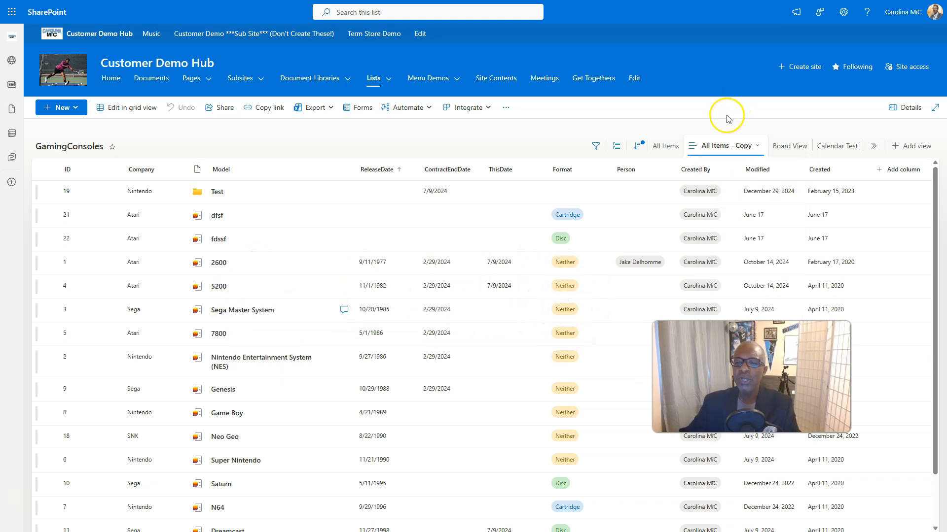
# Step: Switch to the All Items view and narrow the Model column slightly
pyautogui.click(661, 147)
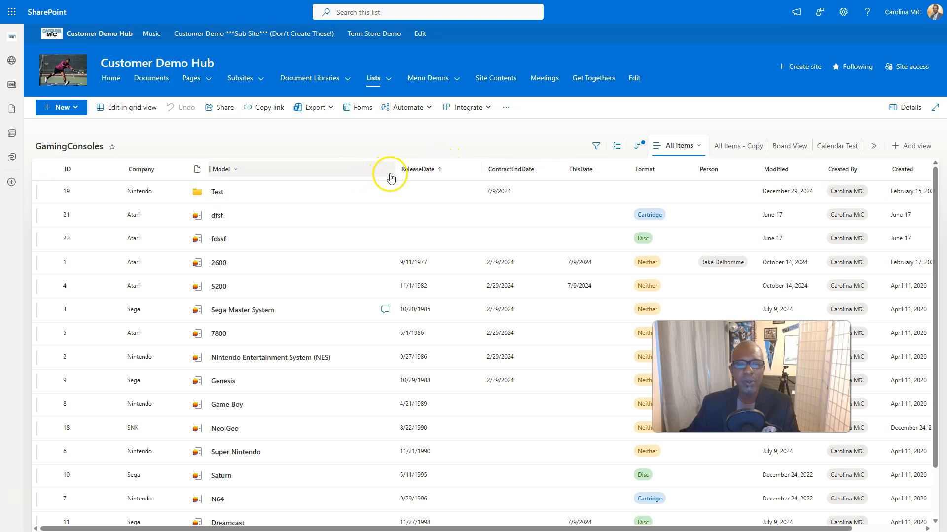
pyautogui.moveTo(394, 173)
pyautogui.mouseDown()
pyautogui.moveTo(297, 172)
pyautogui.moveTo(382, 175)
pyautogui.mouseUp()
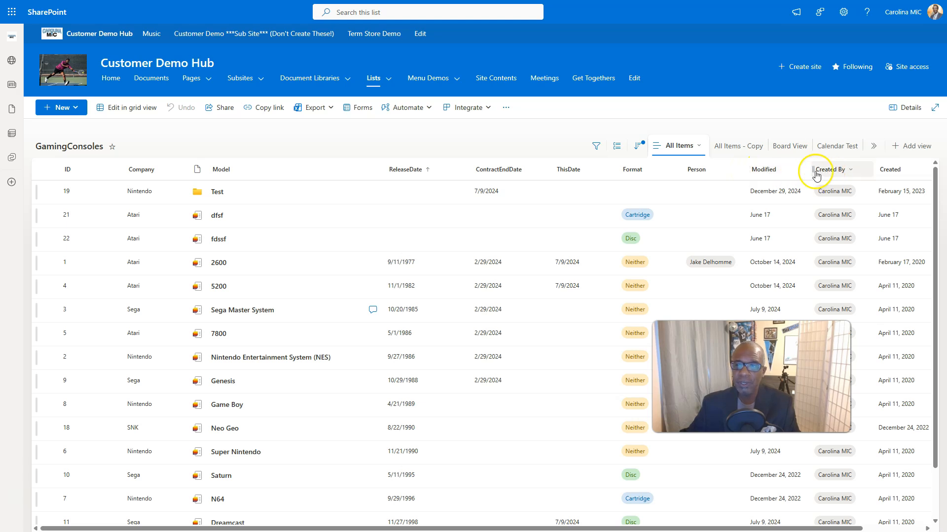
# Step: Edit the view columns so that ThisDate comes before ContractEndDate, and apply the new order
pyautogui.click(780, 171)
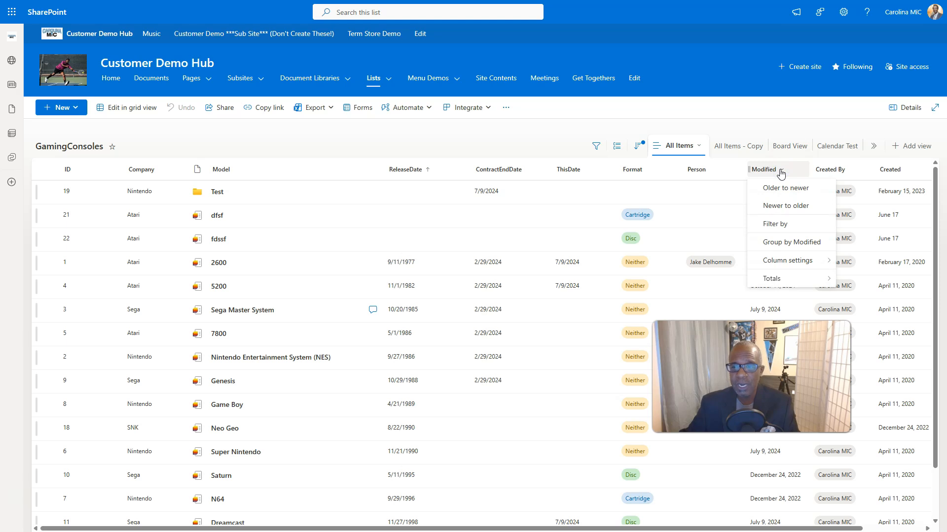
pyautogui.click(804, 262)
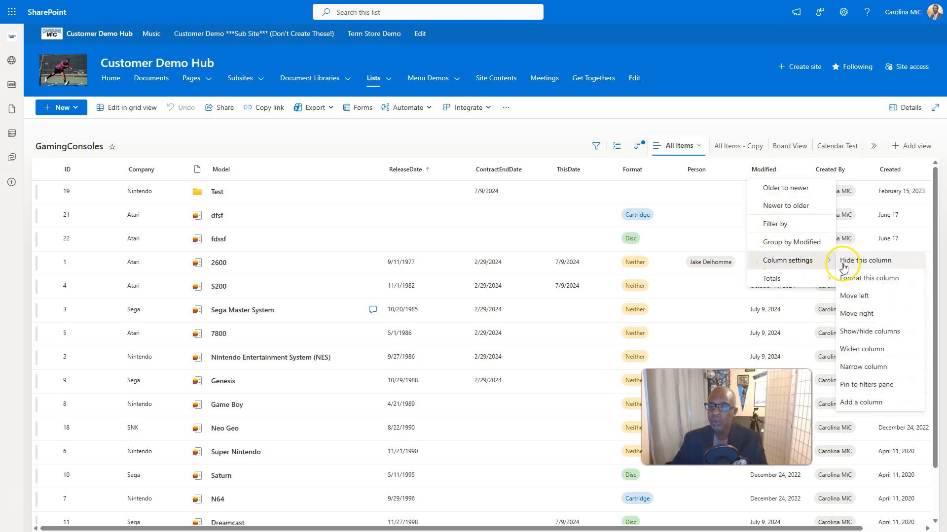
pyautogui.click(850, 333)
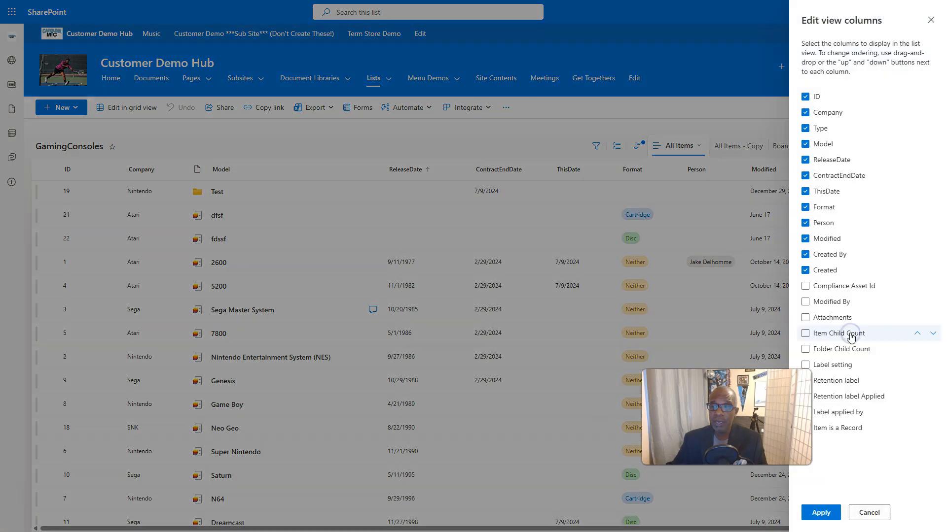
pyautogui.moveTo(820, 197); pyautogui.dragTo(822, 168)
pyautogui.click(817, 513)
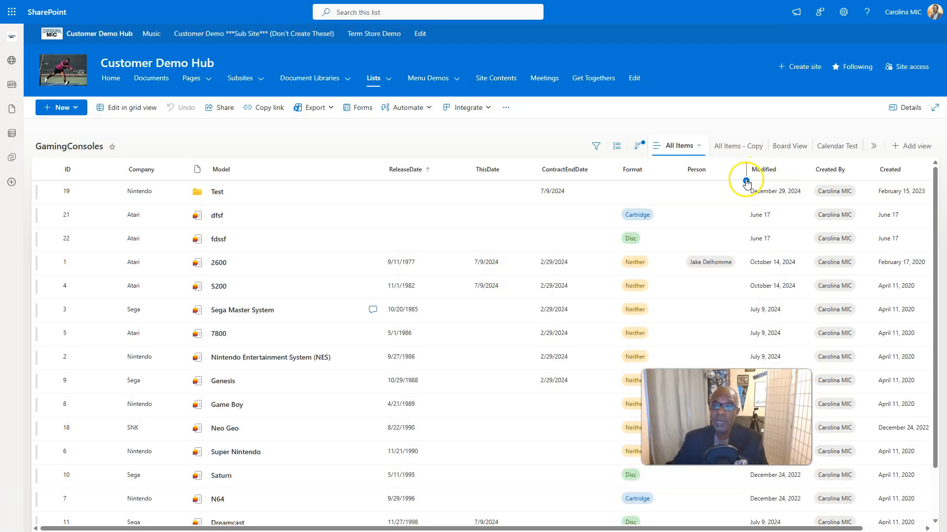
# Step: Reorder the view columns so that ReleaseDate comes before Model, starting from the column insertion point after ReleaseDate, and apply
pyautogui.click(470, 182)
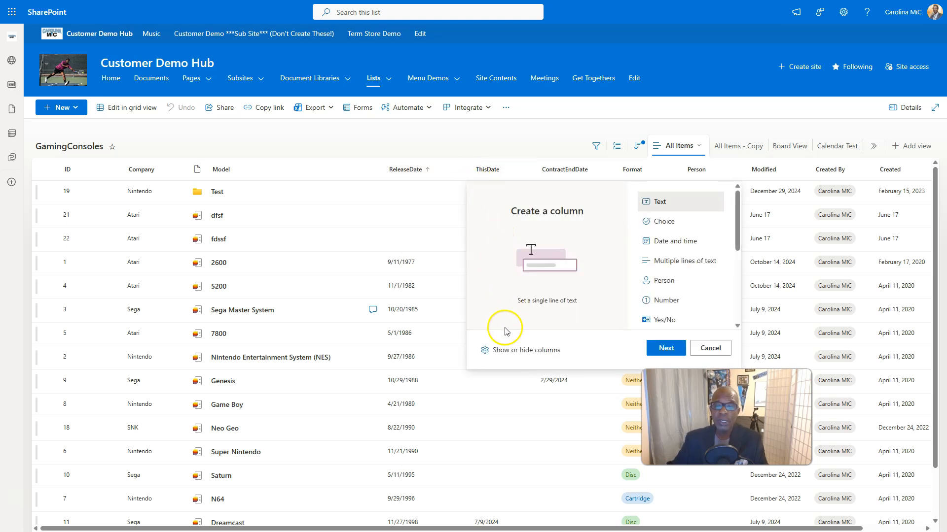
pyautogui.click(500, 348)
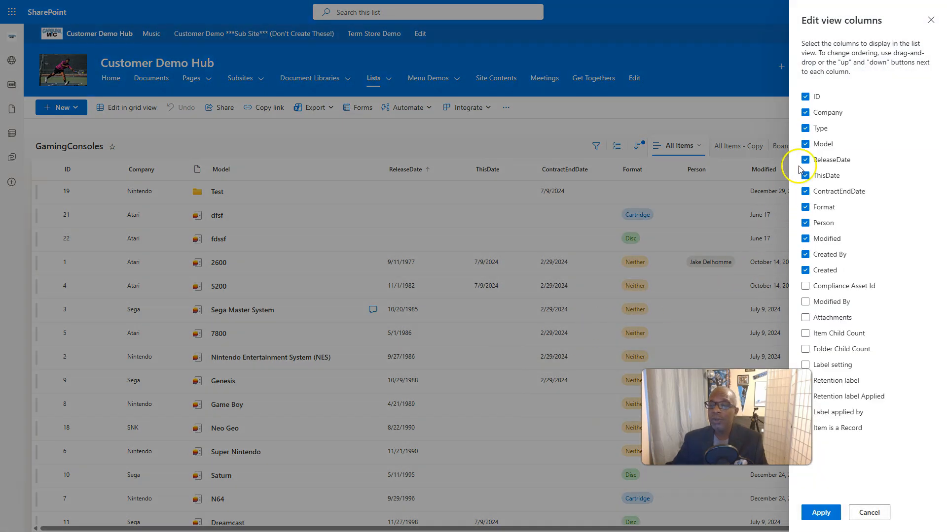
pyautogui.moveTo(819, 162); pyautogui.dragTo(820, 150)
pyautogui.click(818, 514)
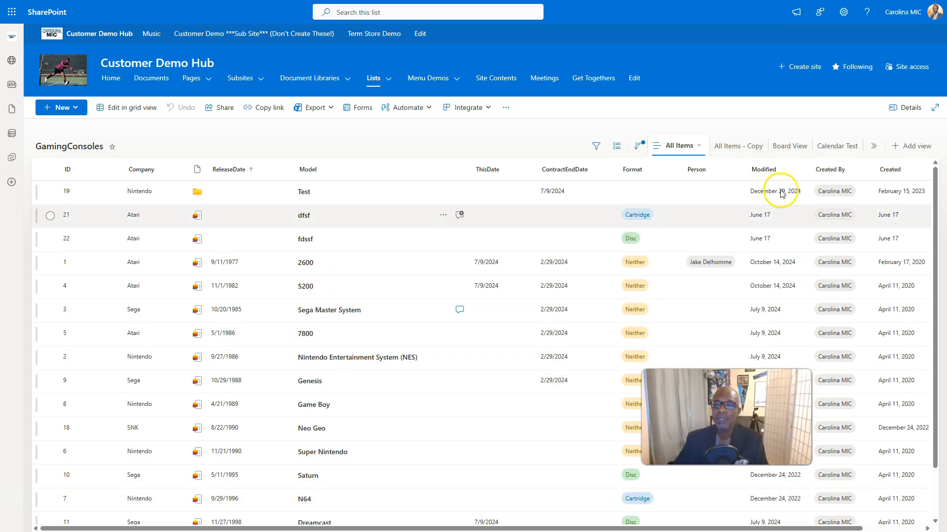
# Step: Open the All Items view for editing from the GamingConsoles list settings
pyautogui.click(843, 12)
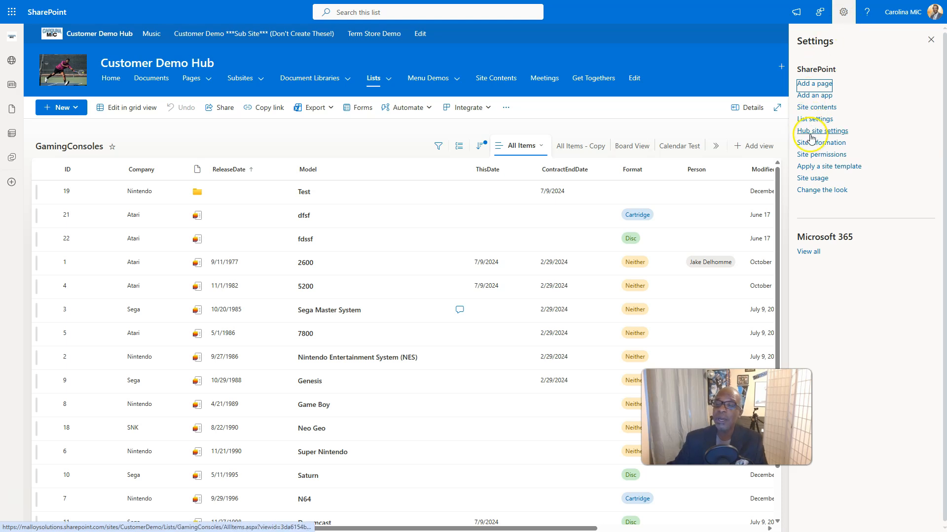
pyautogui.click(813, 120)
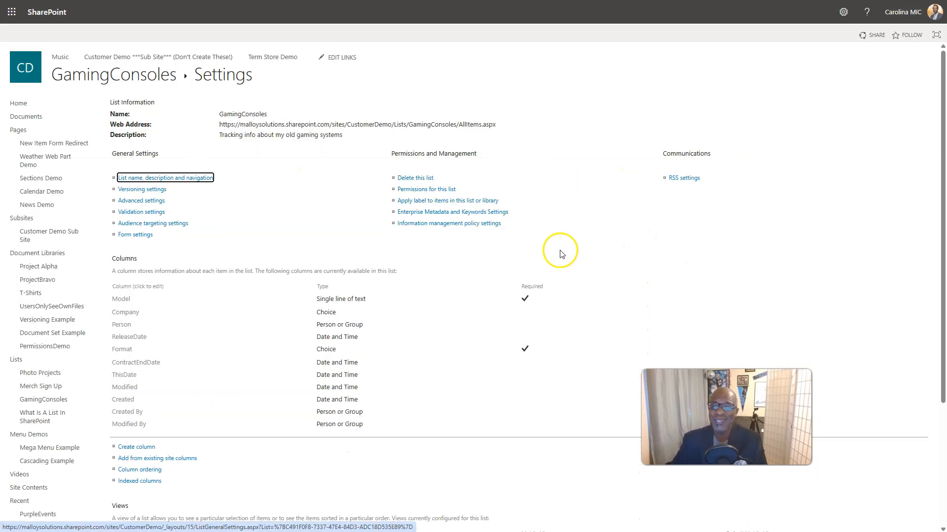
pyautogui.scroll(-1, 481, 267)
pyautogui.scroll(-2, 436, 286)
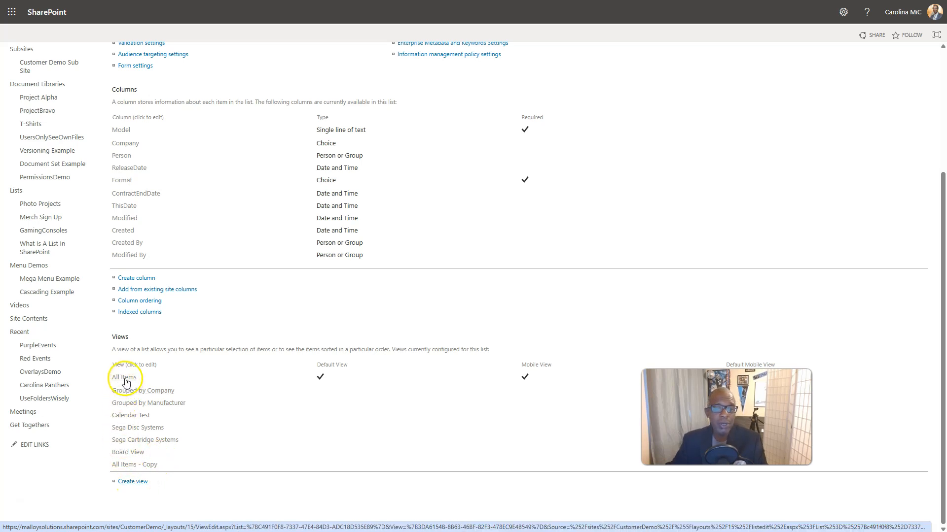
pyautogui.scroll(3, 150, 380)
pyautogui.scroll(-3, 151, 380)
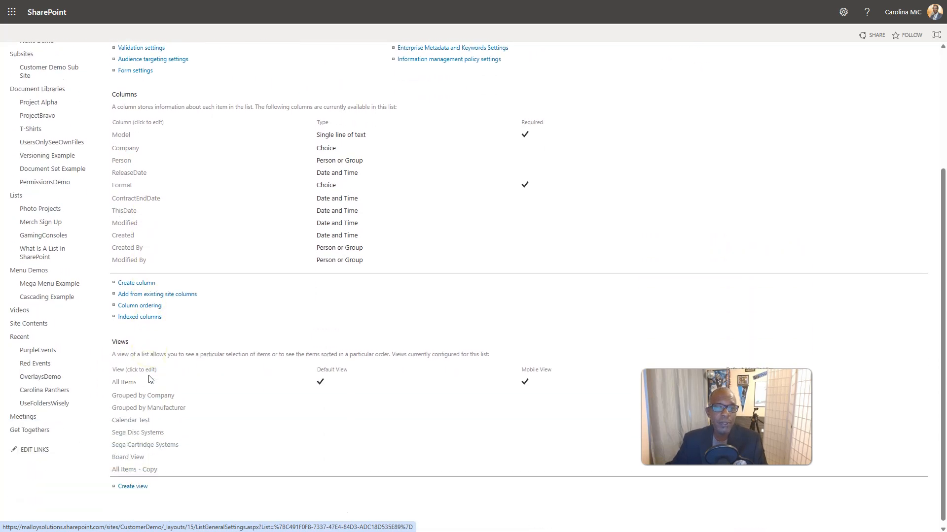
pyautogui.click(128, 378)
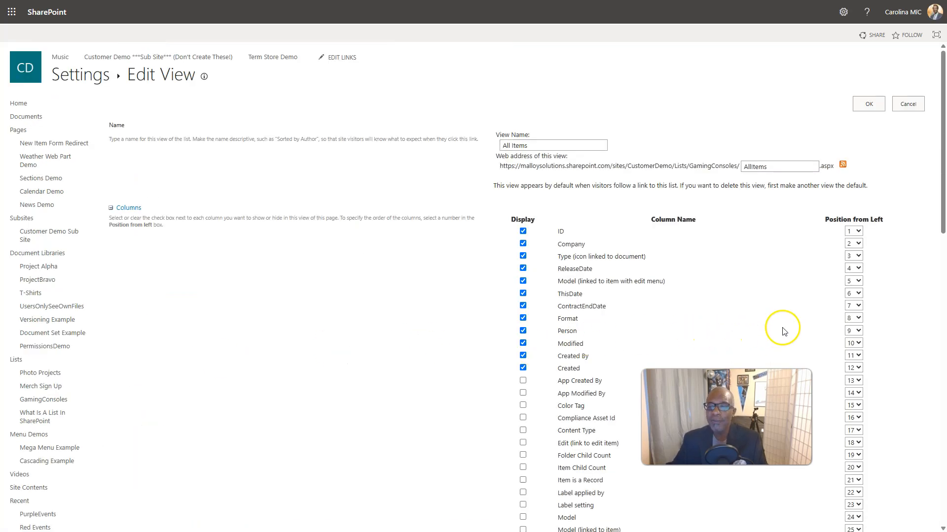
# Step: Check the position choices for the Model (linked to item with edit menu) column and save the All Items view settings
pyautogui.click(857, 282)
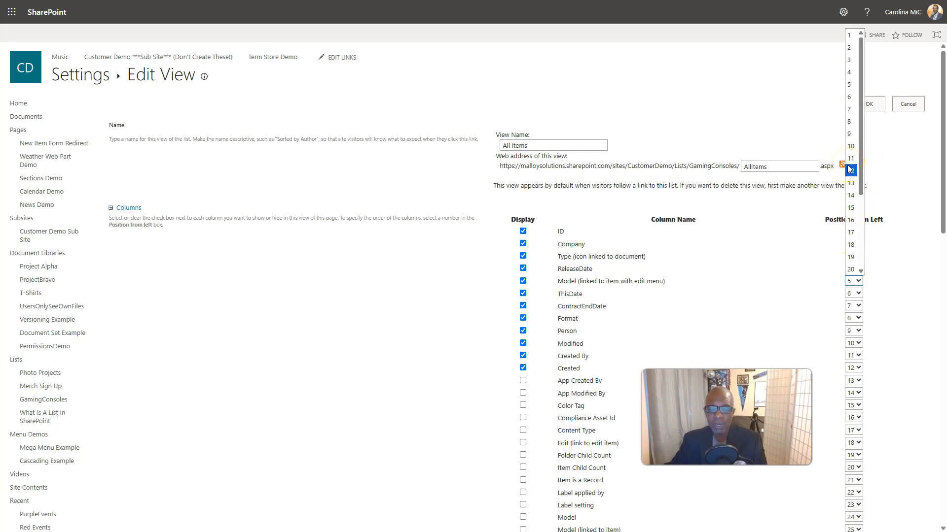
pyautogui.click(811, 137)
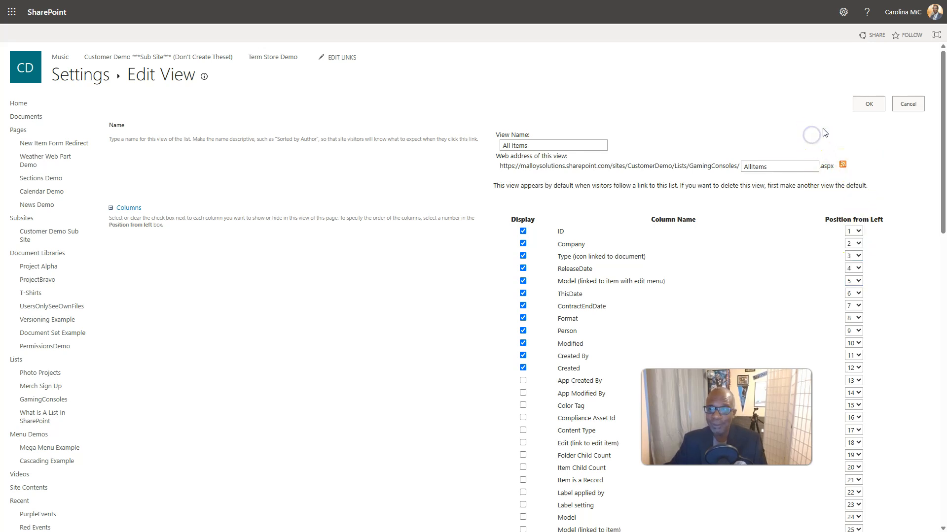
pyautogui.click(866, 110)
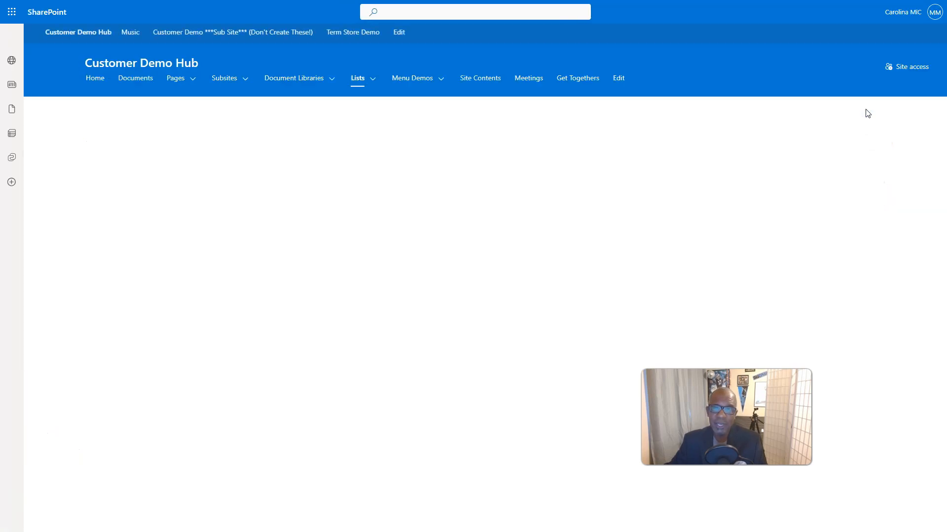